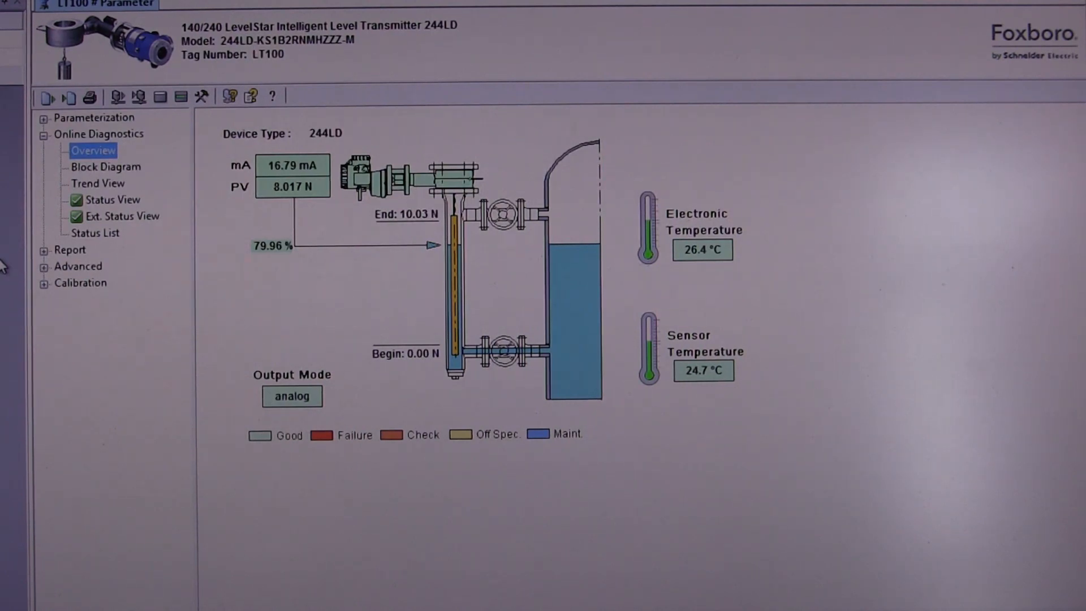
# Show LT100's Displacer parameter page under Parameterization
pyautogui.click(45, 119)
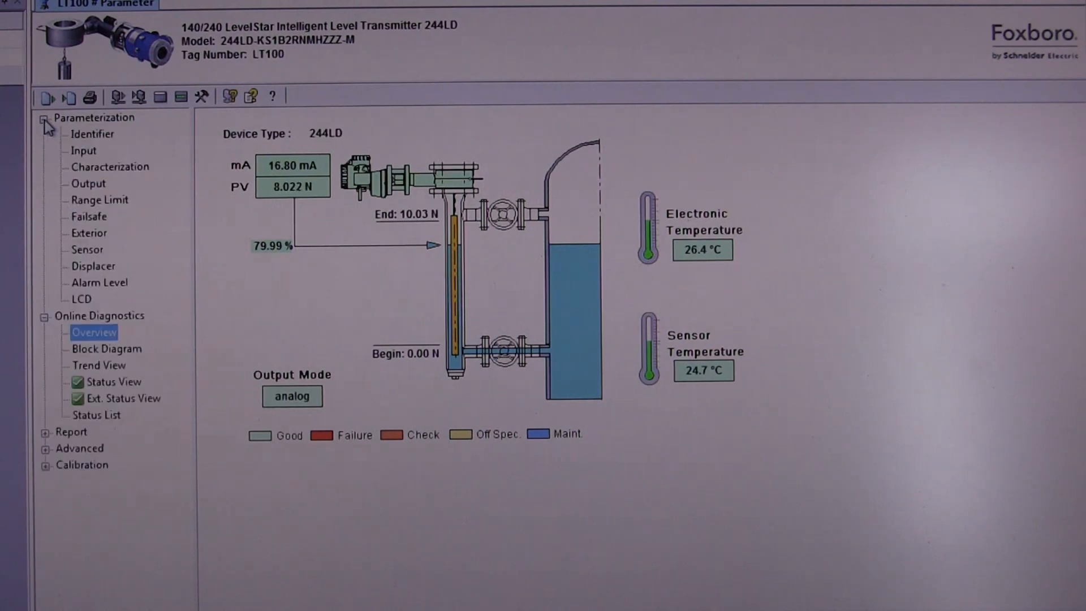
pyautogui.click(93, 267)
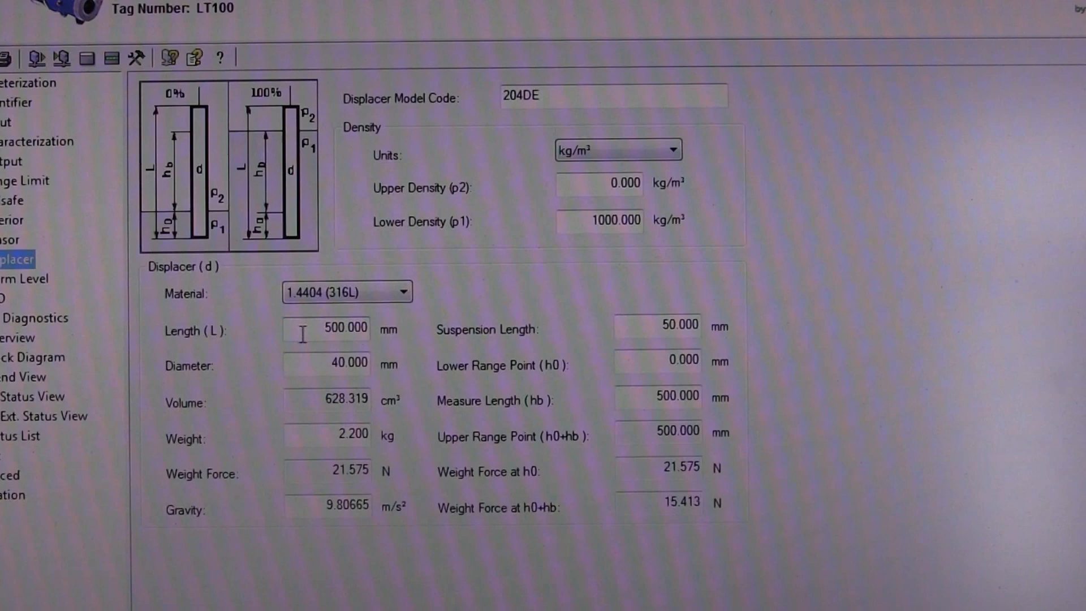
# Enter displacer length 356 mm, diameter 60.45 mm and weight 1.805 kg
pyautogui.doubleClick(323, 330)
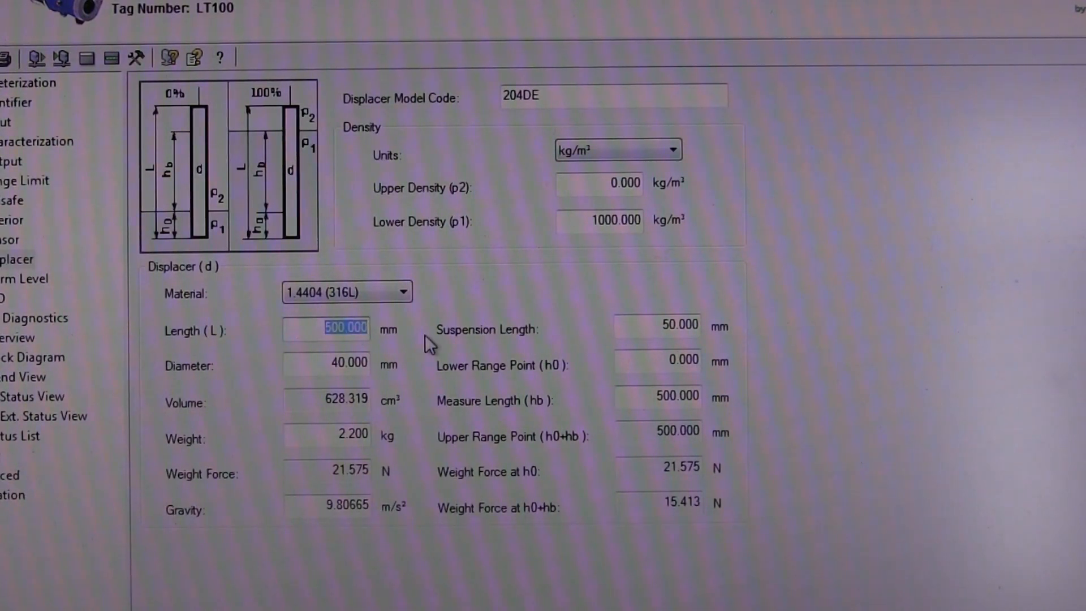
pyautogui.write('356')
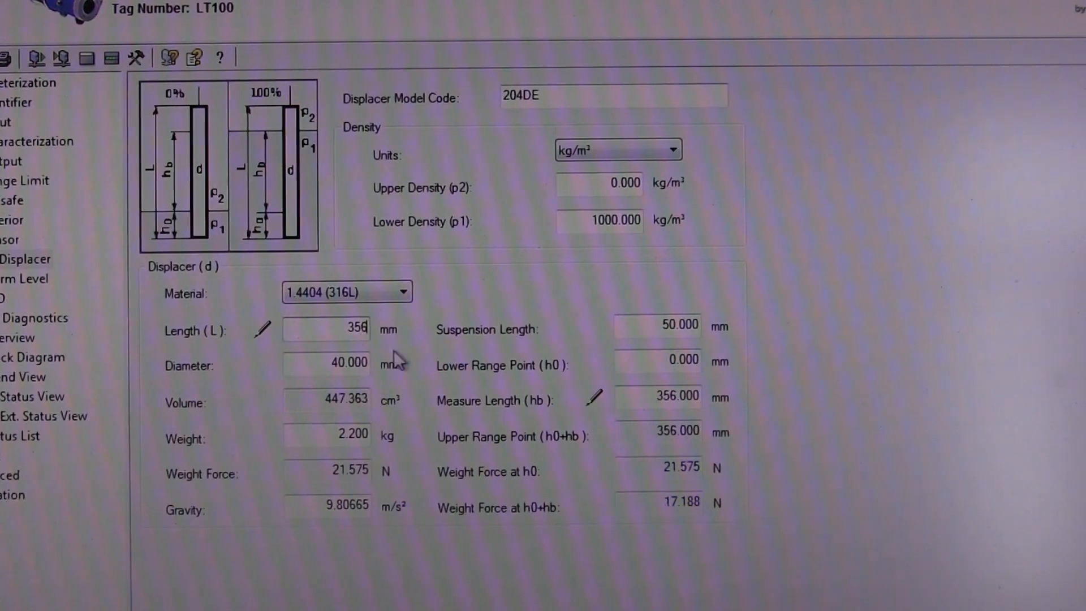
pyautogui.doubleClick(326, 364)
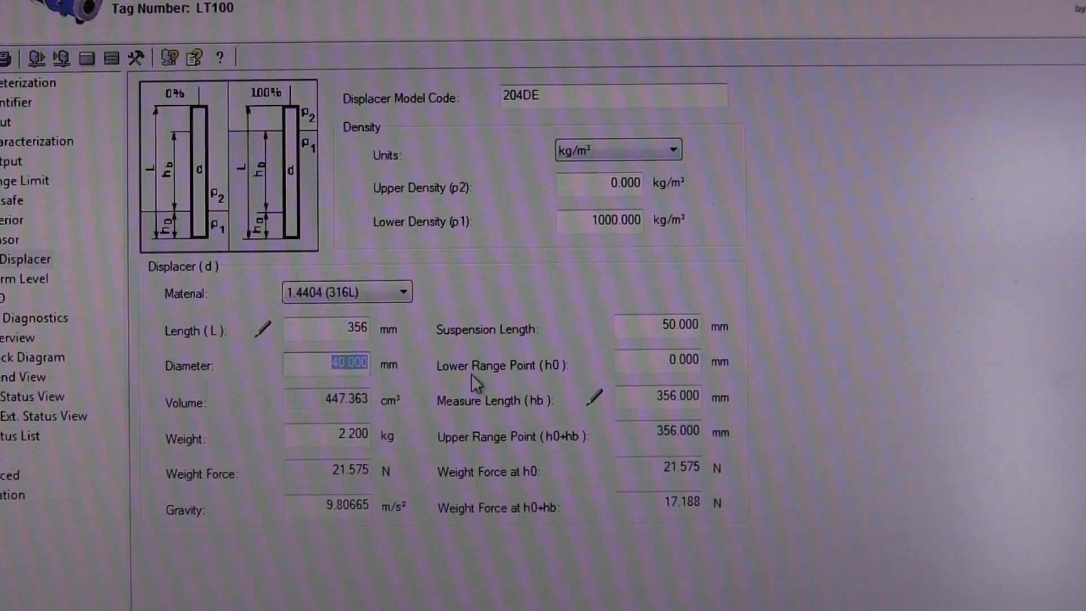
pyautogui.write('6')
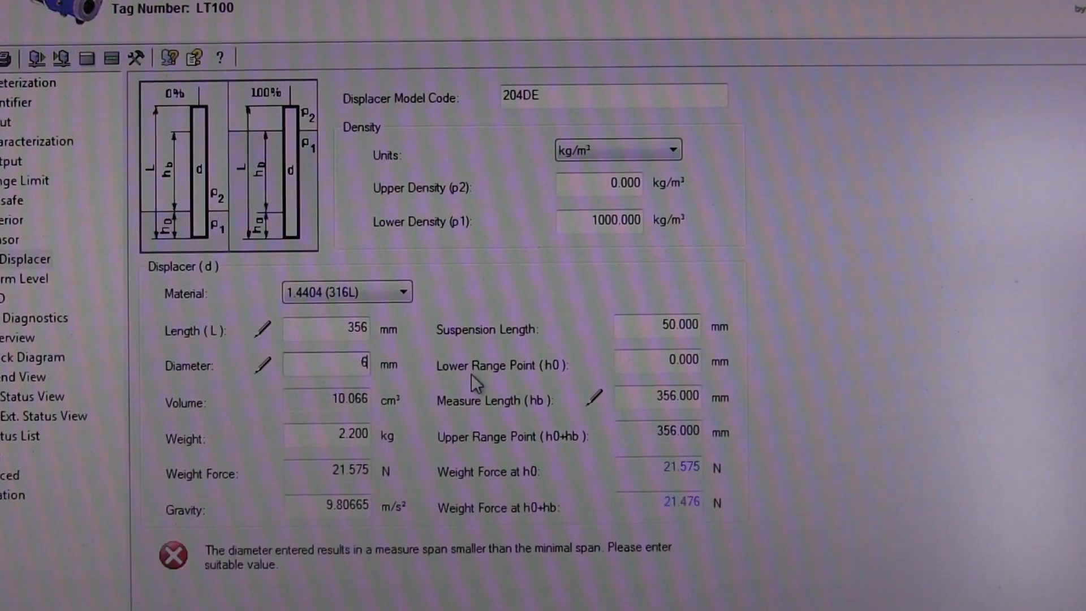
pyautogui.write('0')
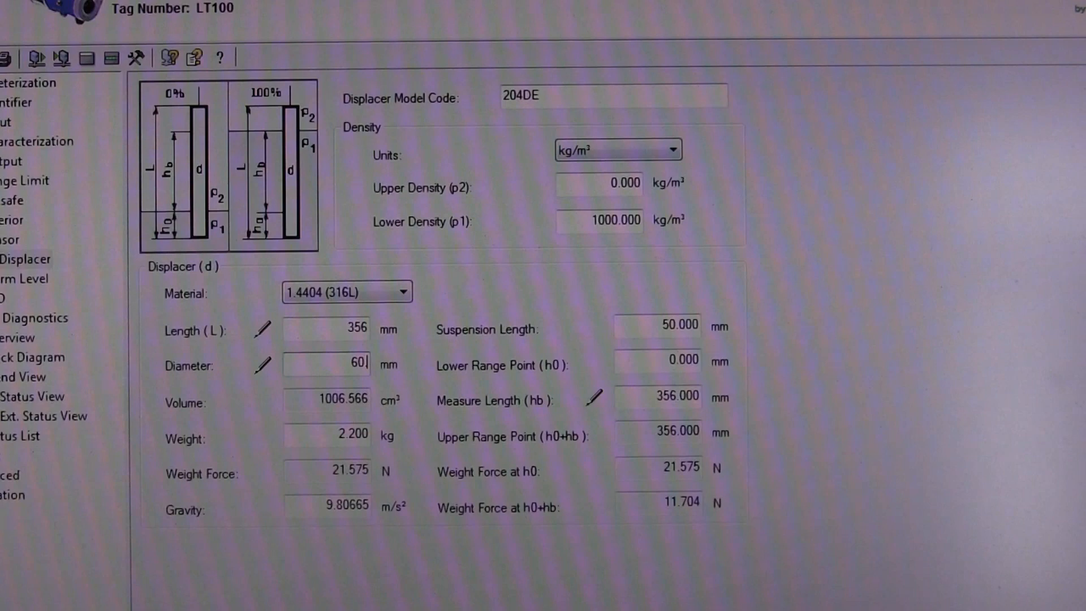
pyautogui.write('.45')
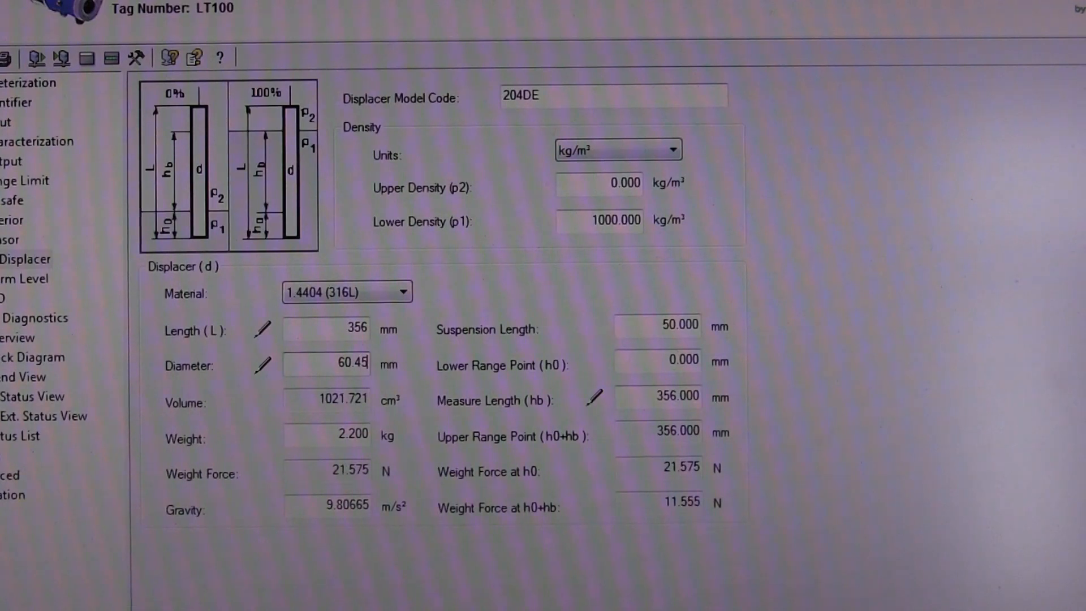
pyautogui.doubleClick(339, 435)
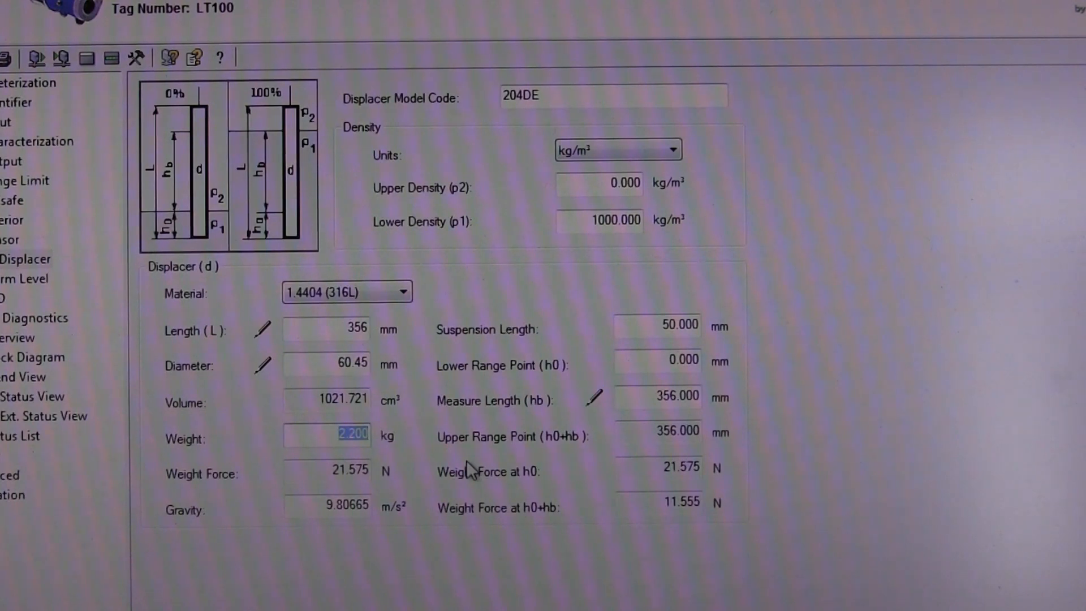
pyautogui.write('1')
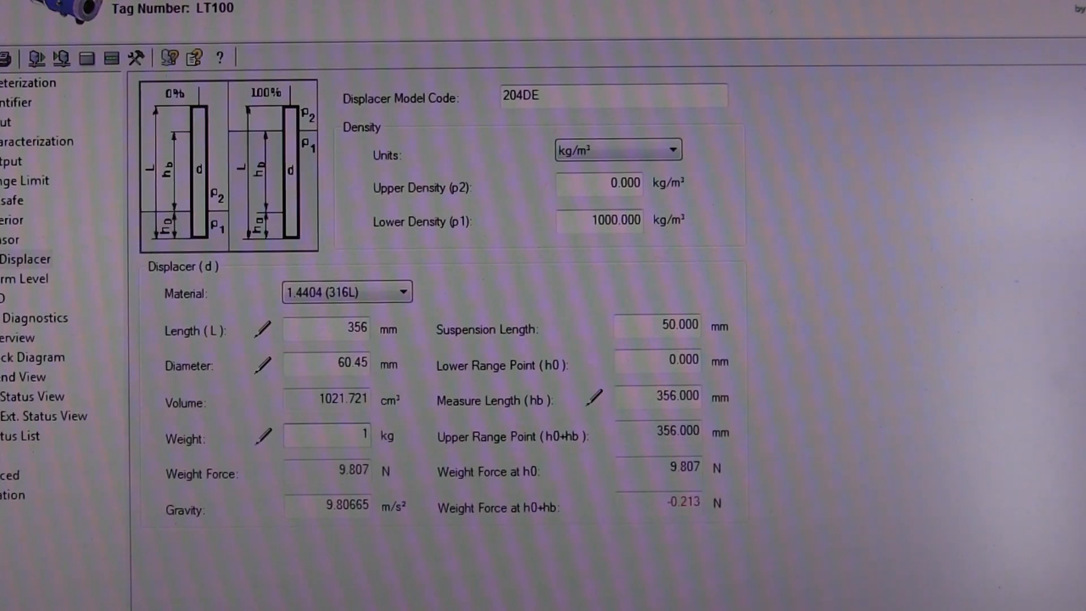
pyautogui.write('.80')
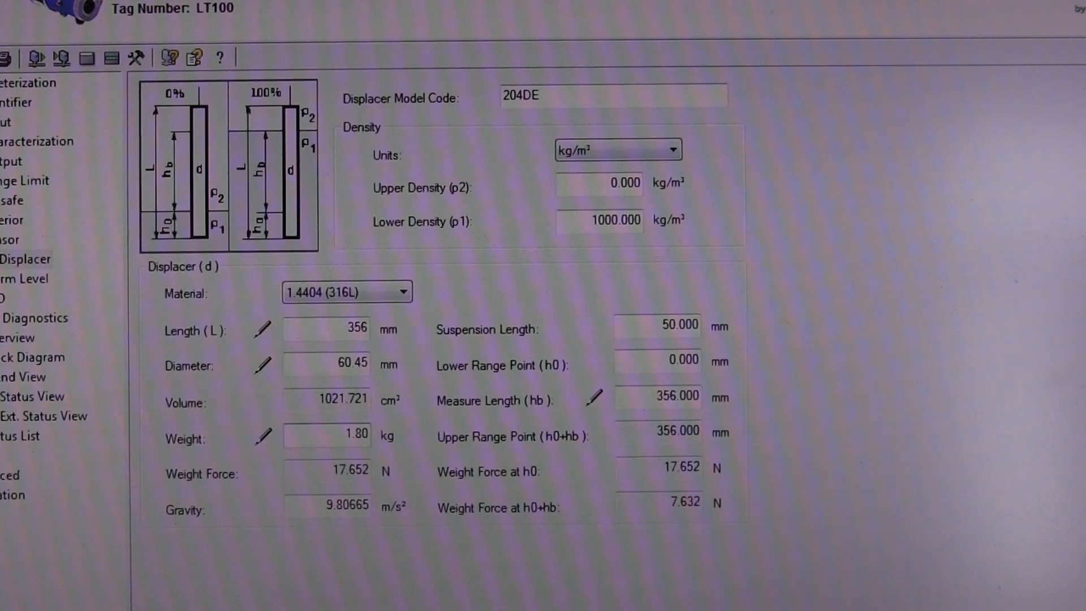
pyautogui.write('5')
# Enter suspension length 400 mm and apply the new displacer parameters to the transmitter
pyautogui.moveTo(648, 325); pyautogui.dragTo(702, 325)
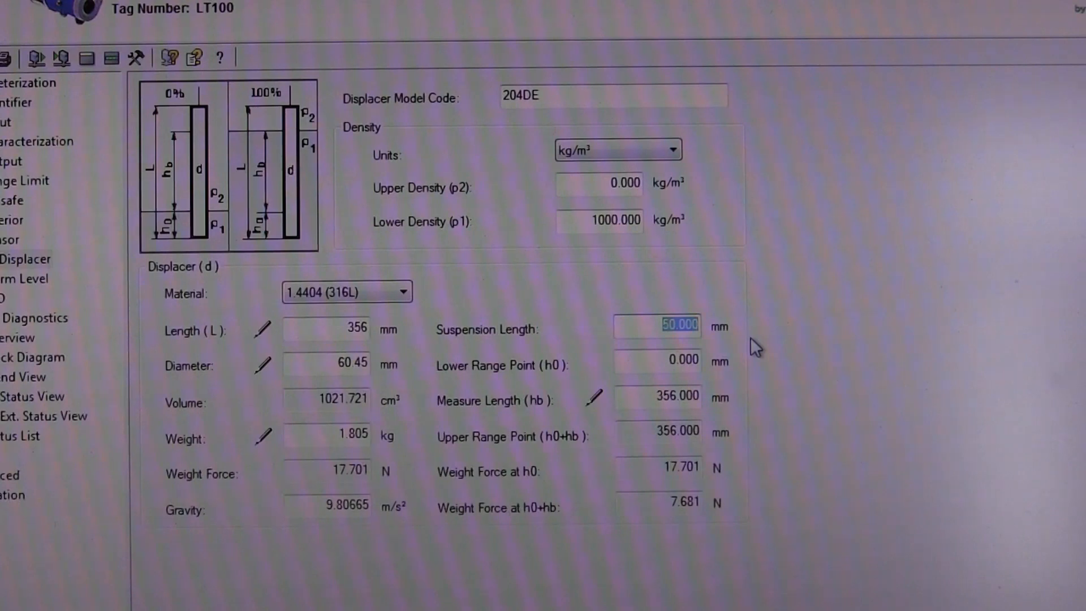
pyautogui.write('4')
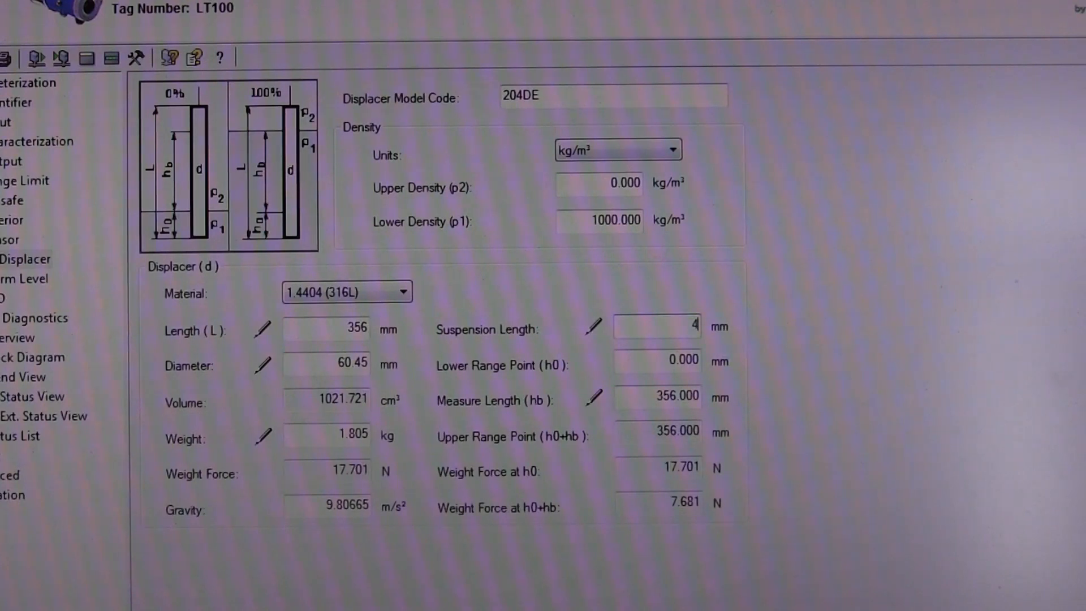
pyautogui.write('00')
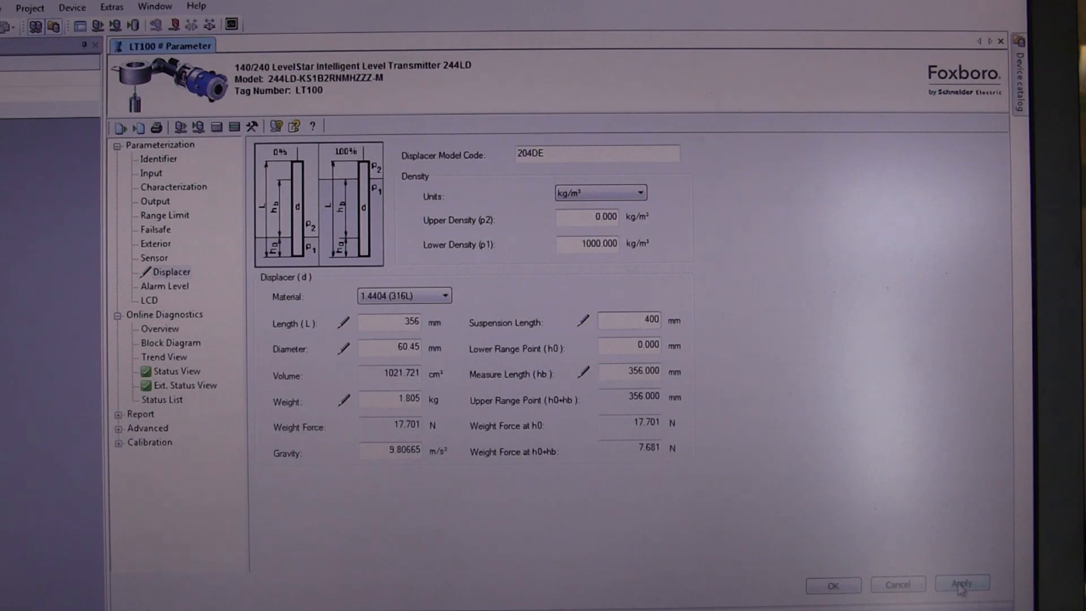
pyautogui.click(962, 587)
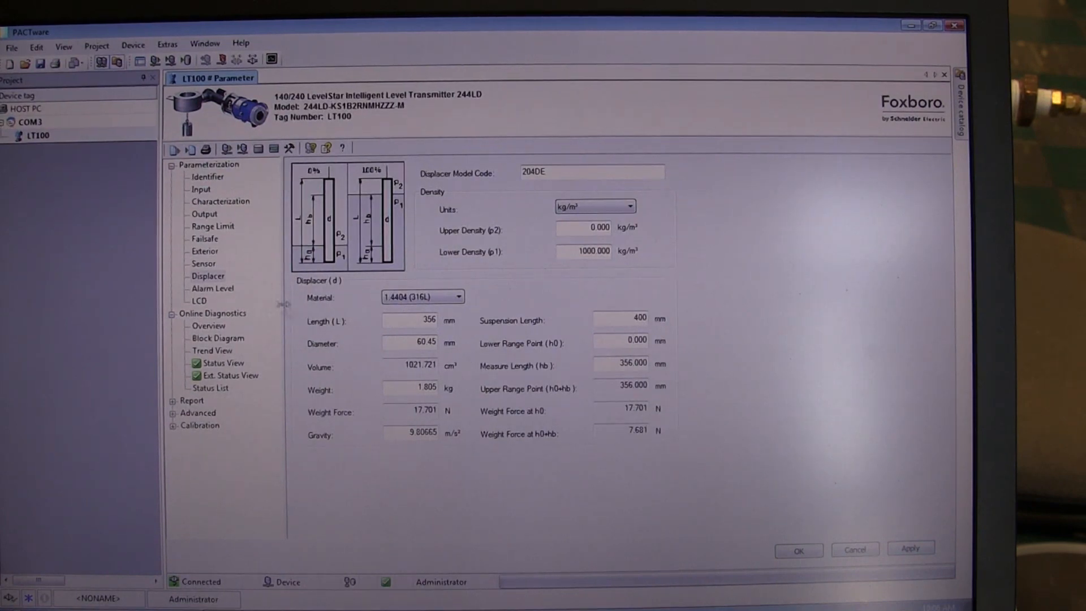
# Show the Online Diagnostics Overview, reading about 10.5 percent level
pyautogui.click(209, 326)
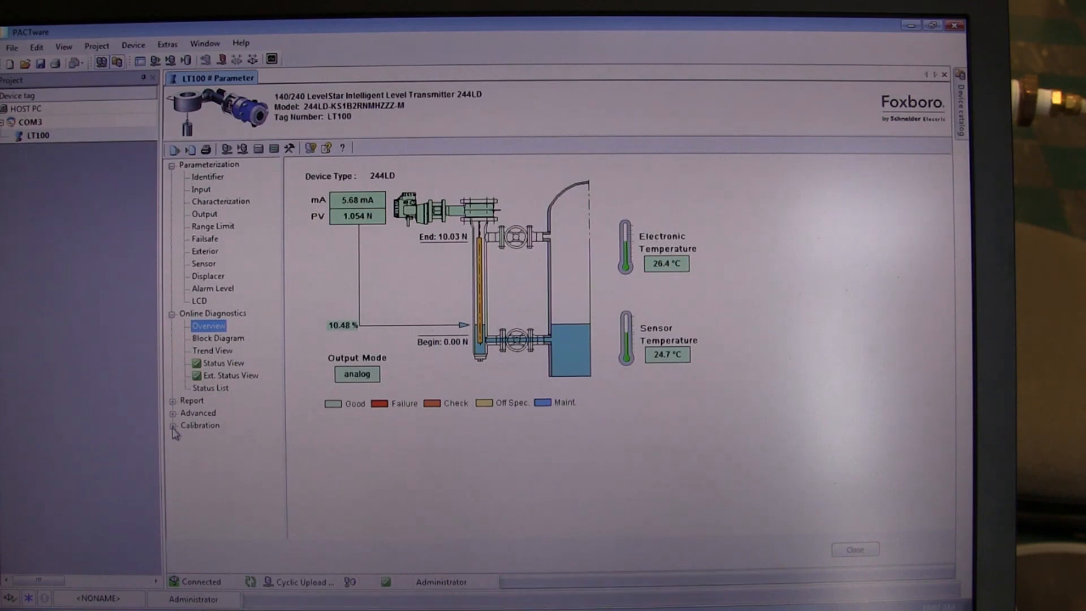
# Start User Re-zero under Calibration and choose the Zero Special method
pyautogui.click(173, 426)
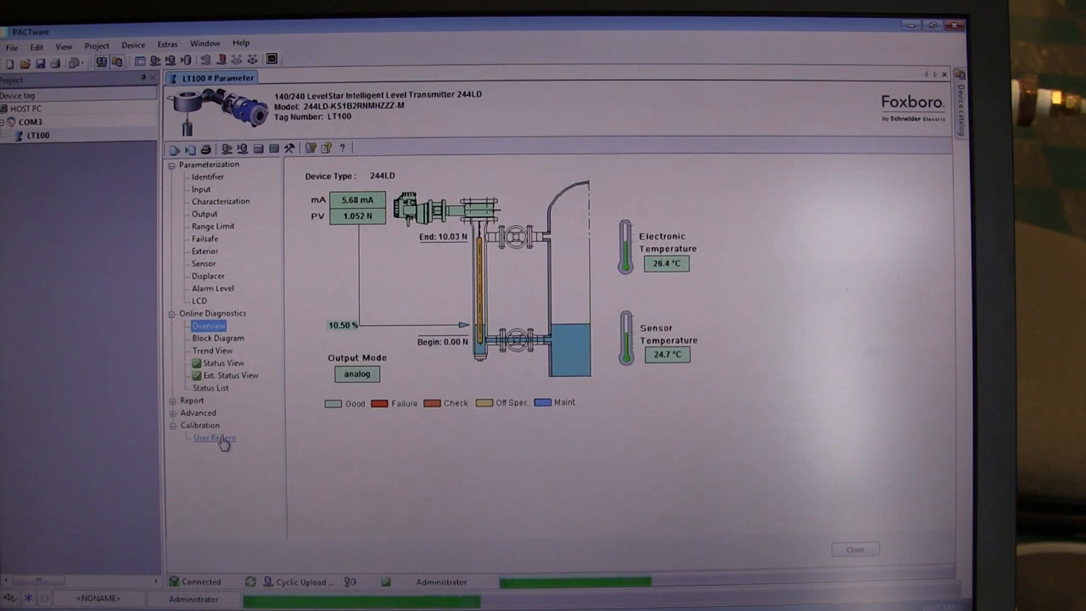
pyautogui.click(215, 438)
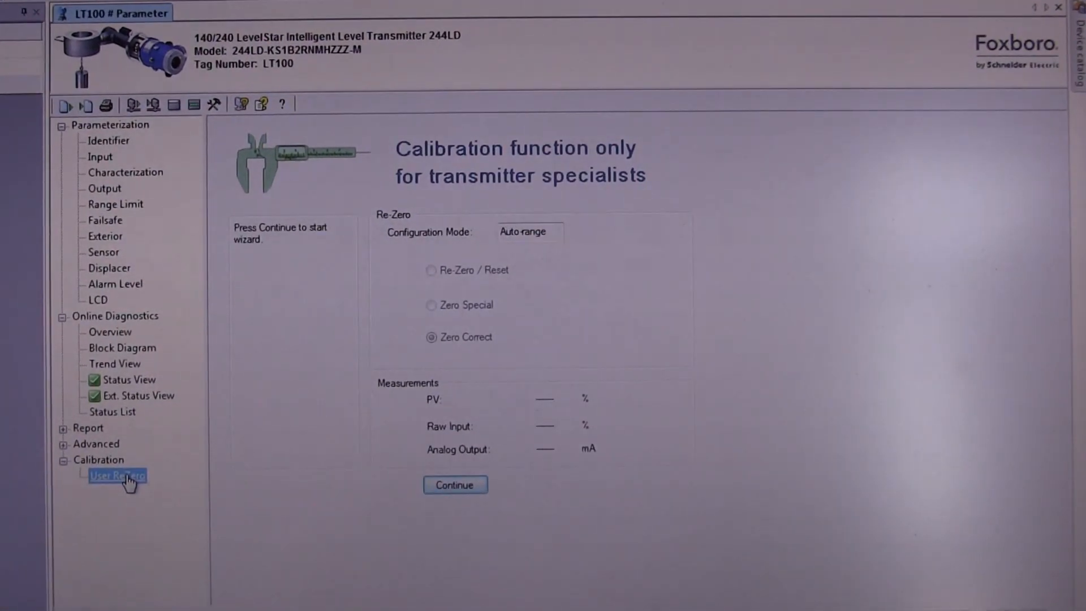
pyautogui.click(459, 486)
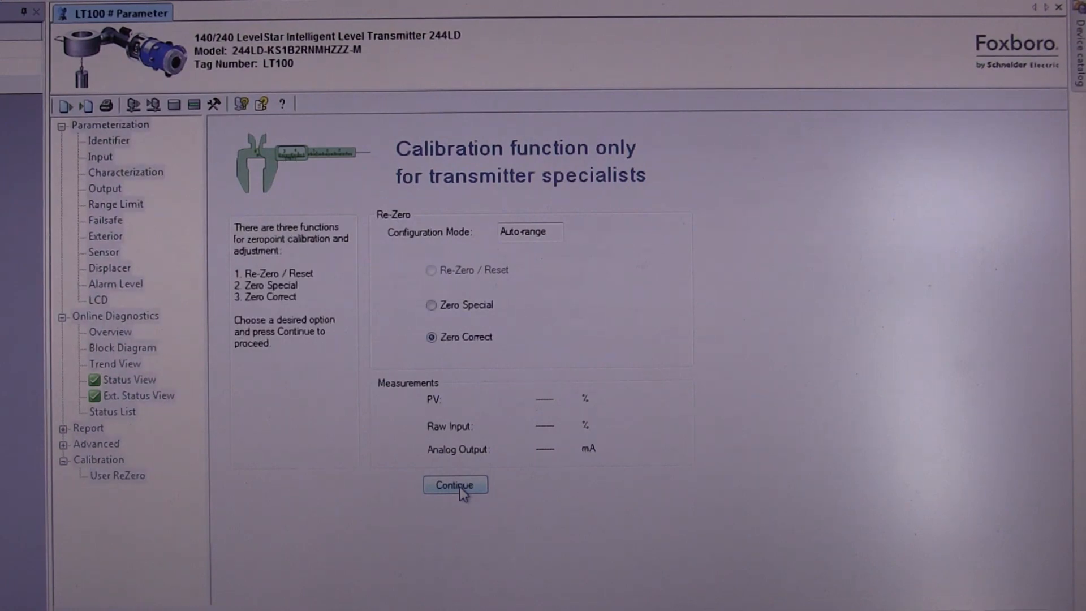
pyautogui.click(432, 306)
# Do a 4.90 percent Zero Special offset and continue until the re-zero wizard finishes
pyautogui.click(465, 489)
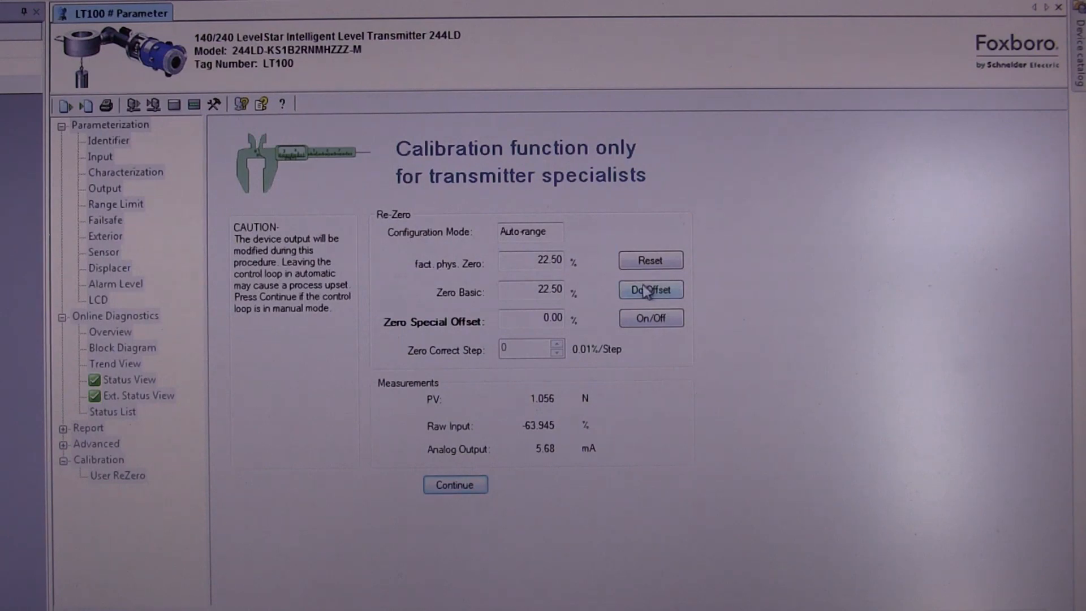
pyautogui.click(674, 289)
pyautogui.click(455, 486)
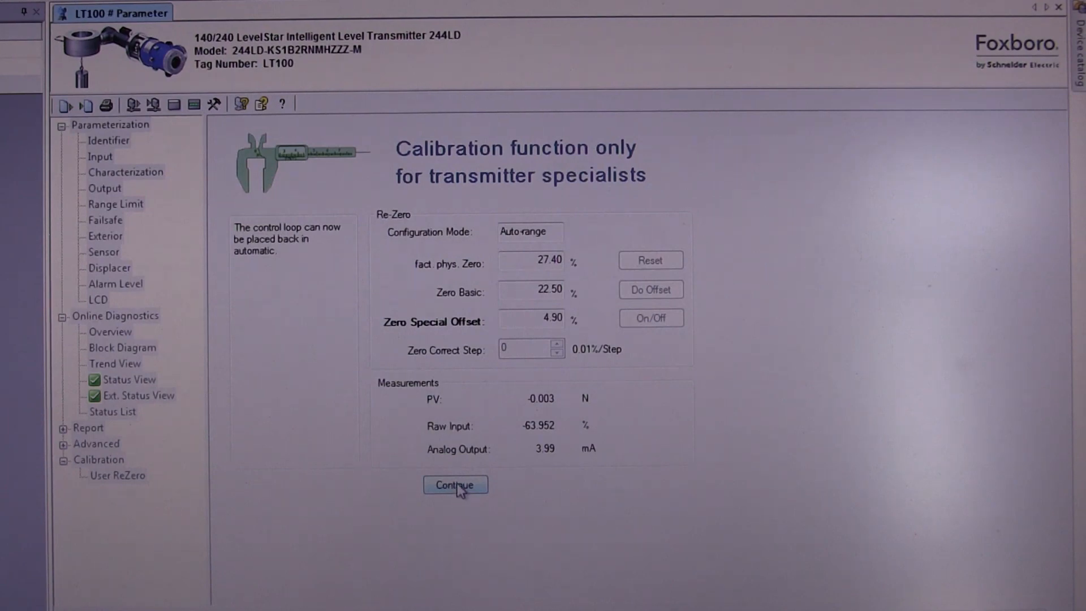
pyautogui.click(460, 490)
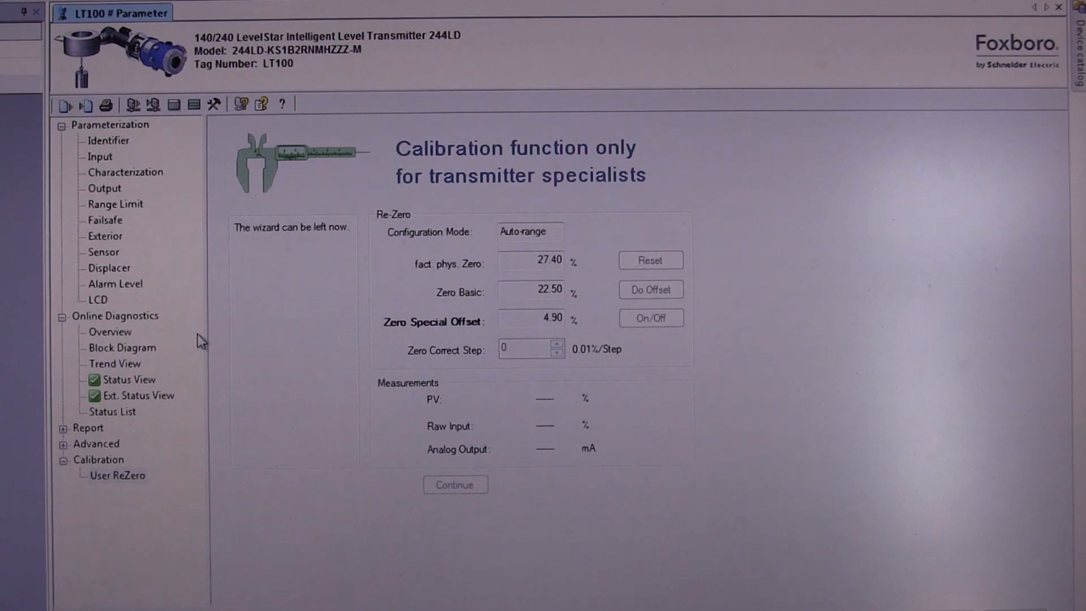
# Check the Overview after re-zeroing, now at 0.01 percent level and 4.00 mA
pyautogui.click(109, 332)
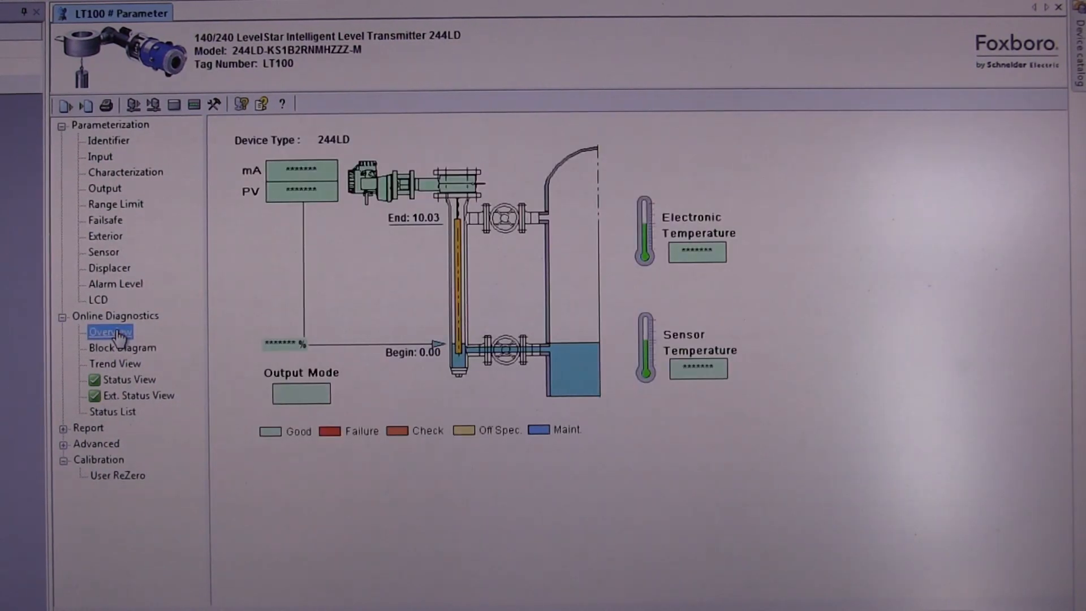